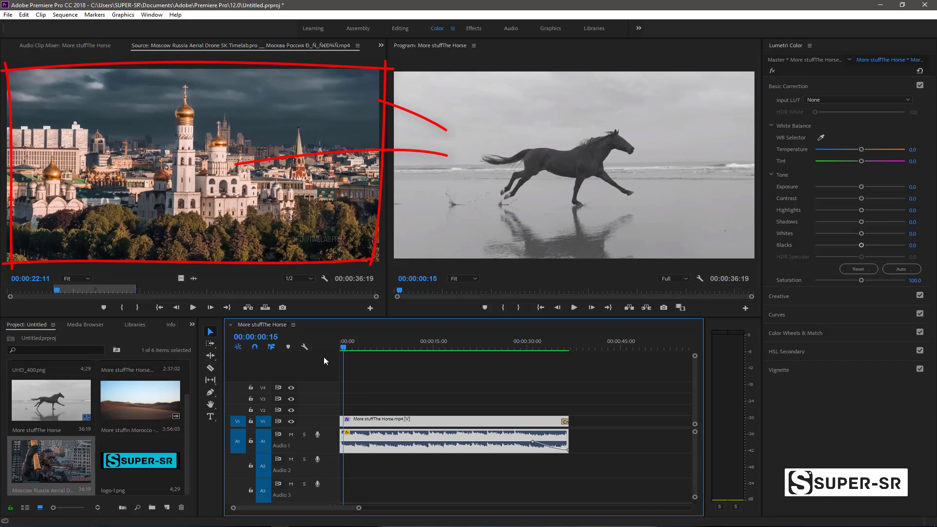
Scrub the Timeline playhead back to 00:00:00:04 at the start of the horse clip
drag(344, 350, 341, 349)
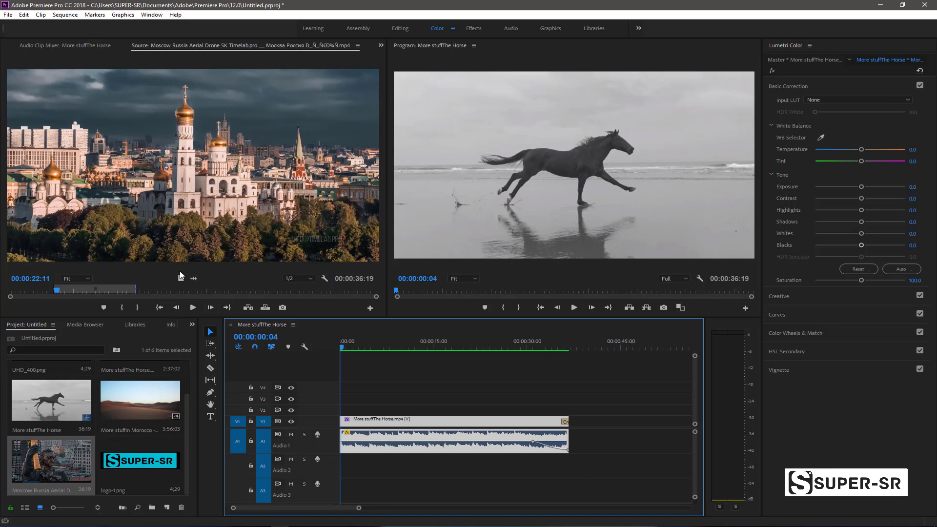
Stack the Moscow timelapse on V2 above the horse clip and save the project
drag(215, 294, 390, 407)
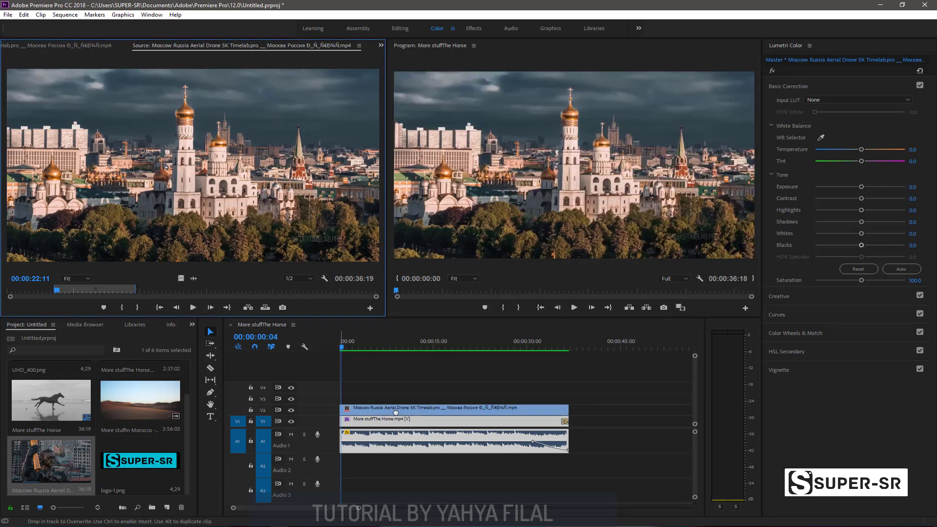
key(ctrl+s)
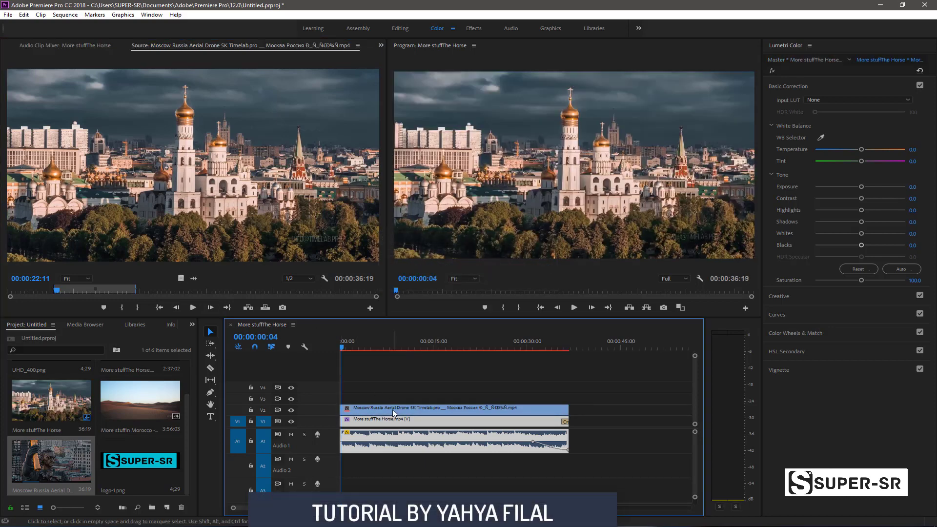
click(392, 409)
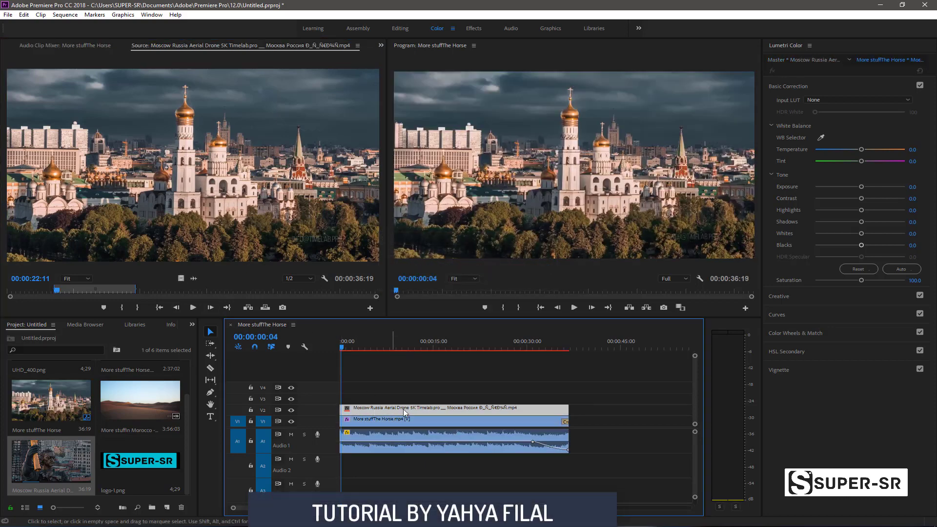
Set the Moscow clip's Opacity blend mode to Lighten in Effect Controls
click(380, 45)
click(397, 57)
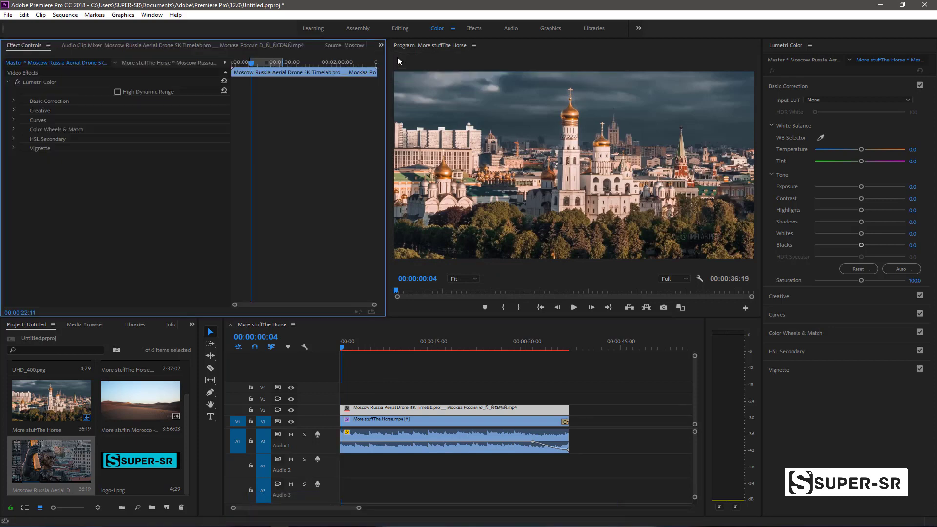
click(384, 409)
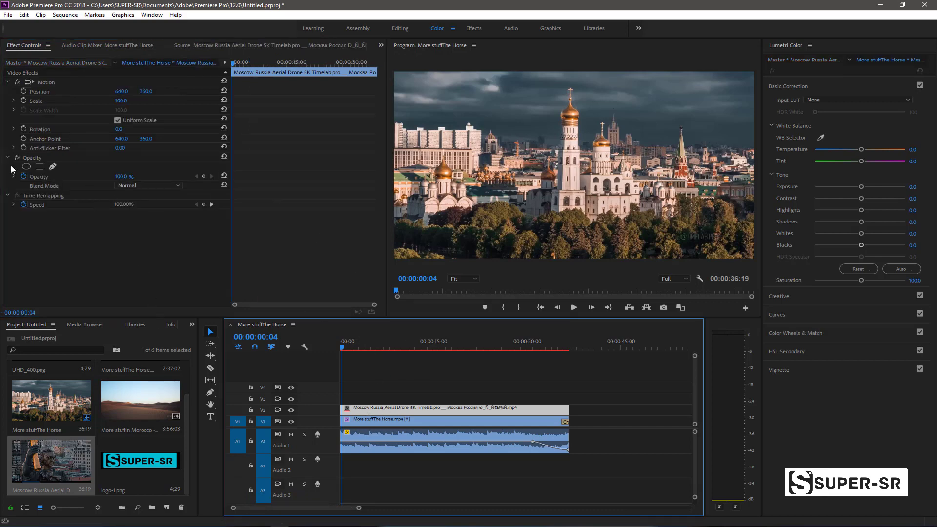
click(125, 186)
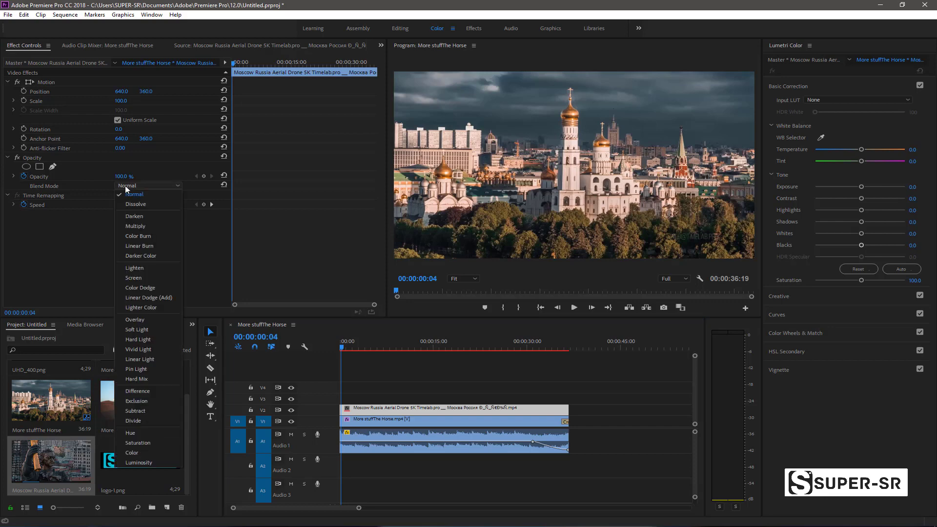
click(132, 269)
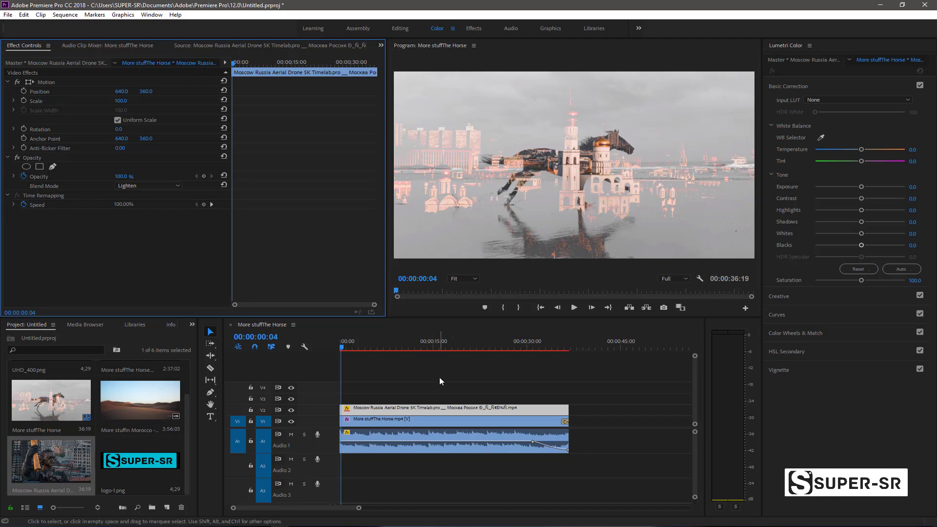
Raise the horse clip's Lumetri exposure to 2.5 and darken its lower tones with the RGB curve
click(444, 419)
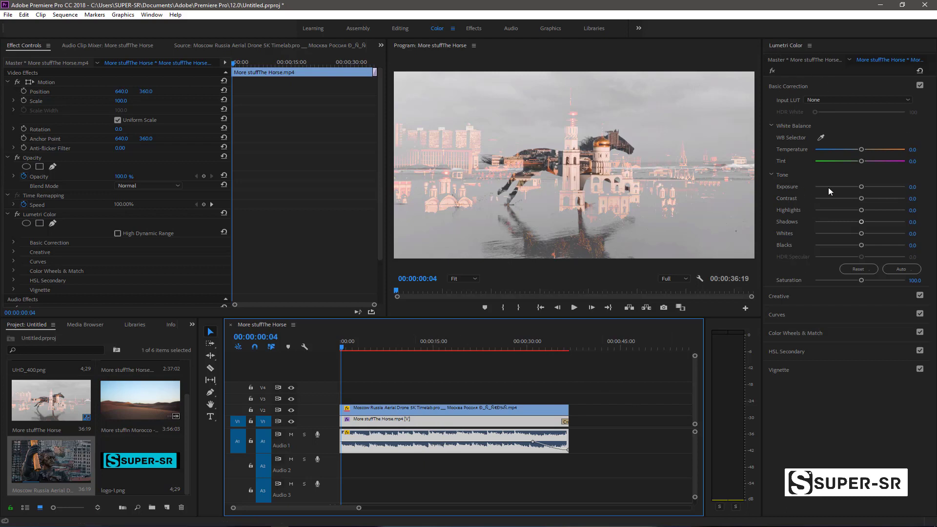
drag(862, 186, 884, 190)
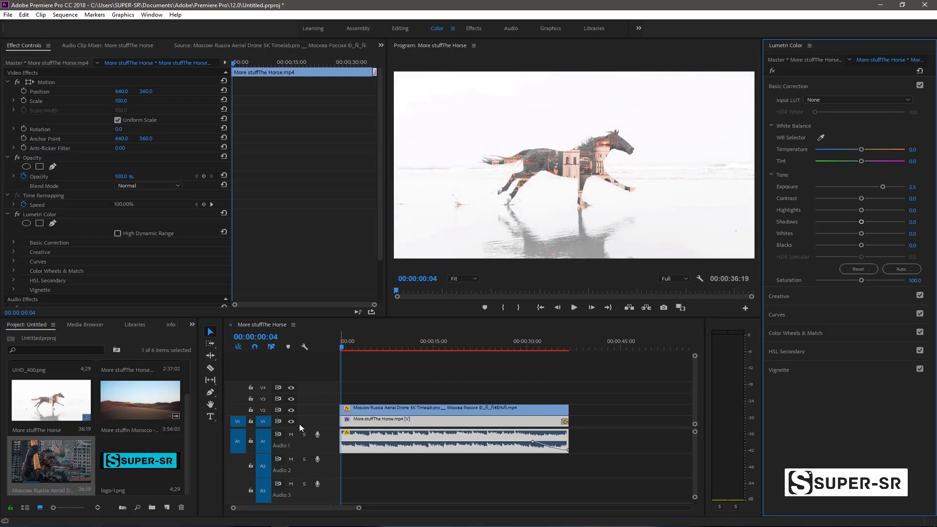
click(291, 410)
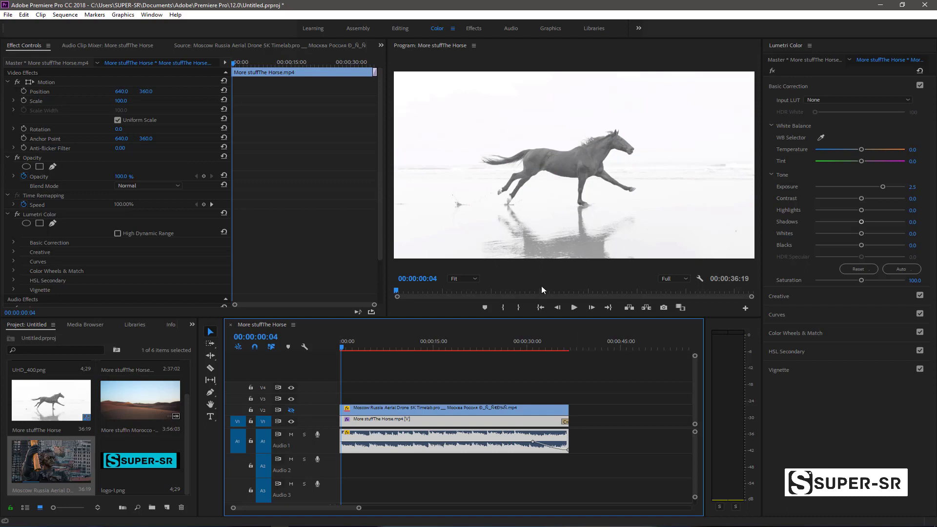
click(291, 410)
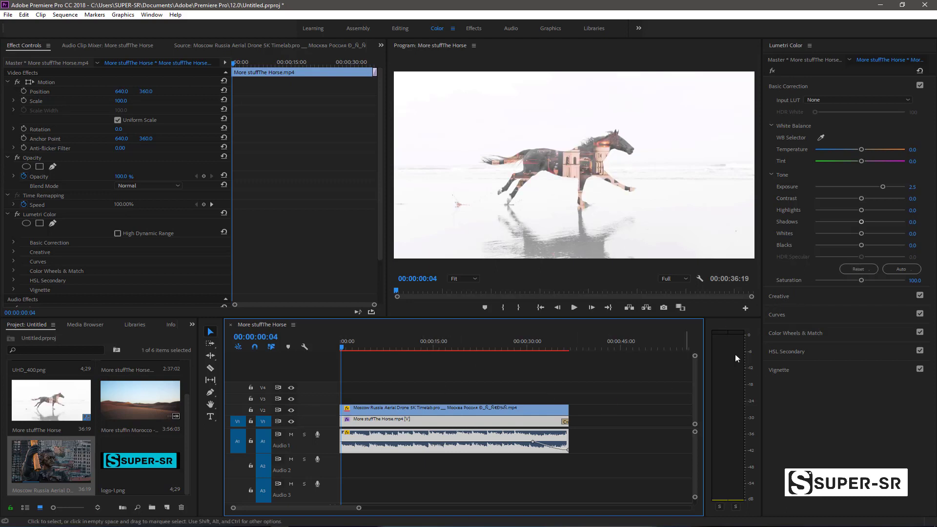
click(783, 315)
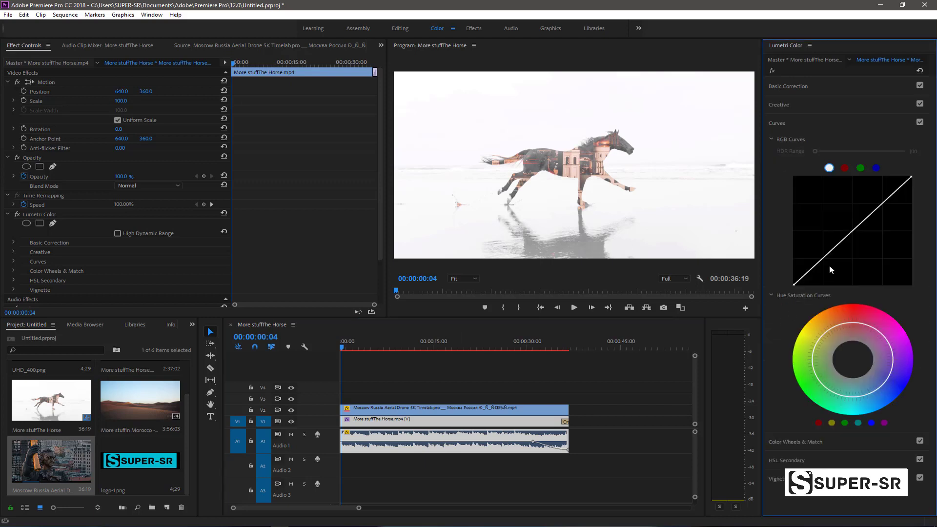
drag(824, 263, 838, 273)
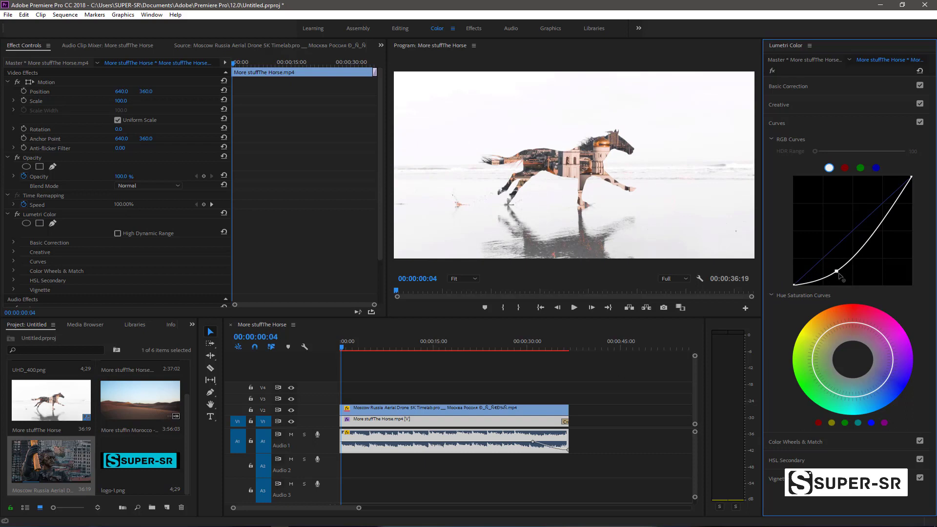
Set the Moscow clip's opacity to 60% in Effect Controls
click(370, 409)
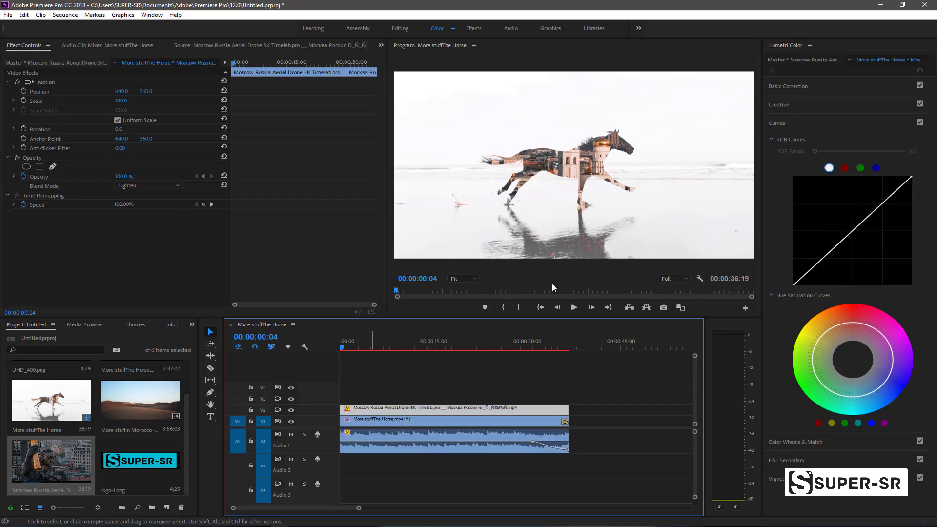
click(26, 178)
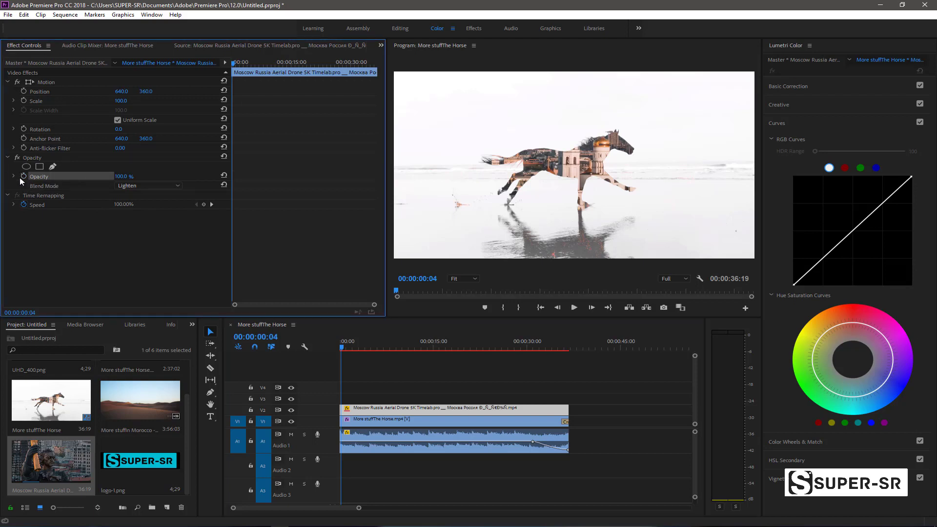
click(121, 177)
text(60)
click(143, 223)
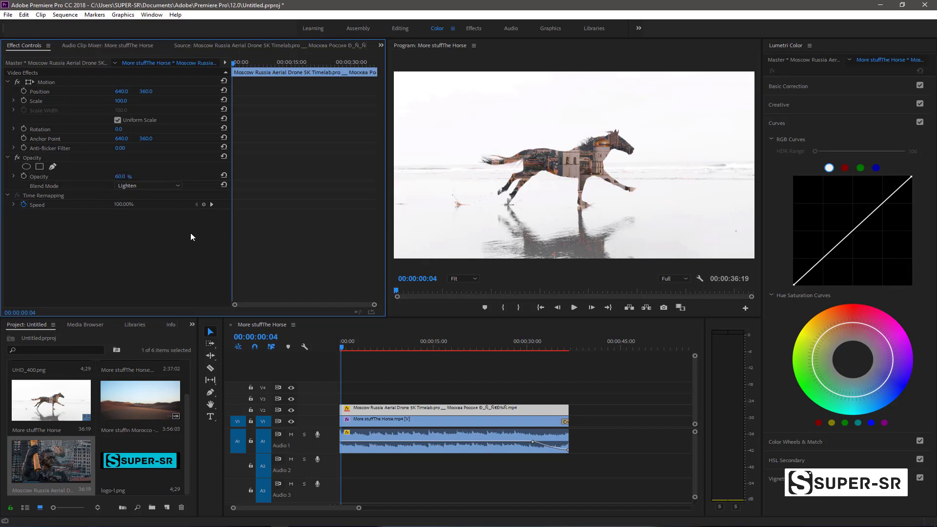
Inspect the blend at 75% and 200% preview zoom, then return the preview to Fit
click(454, 278)
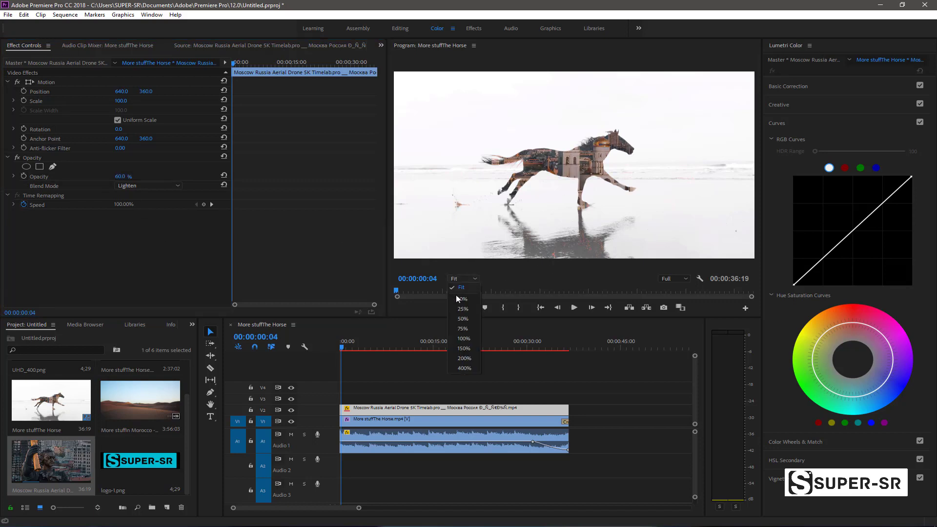
click(463, 328)
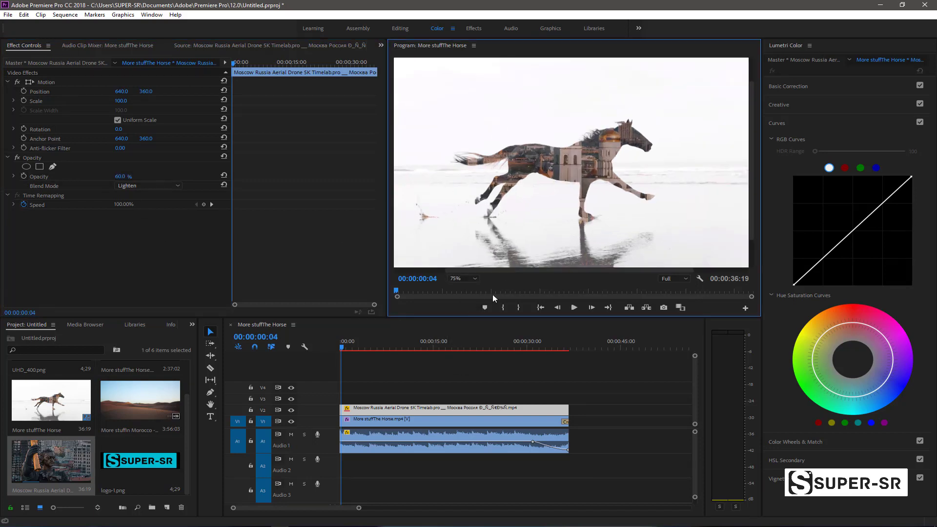
click(455, 279)
click(462, 356)
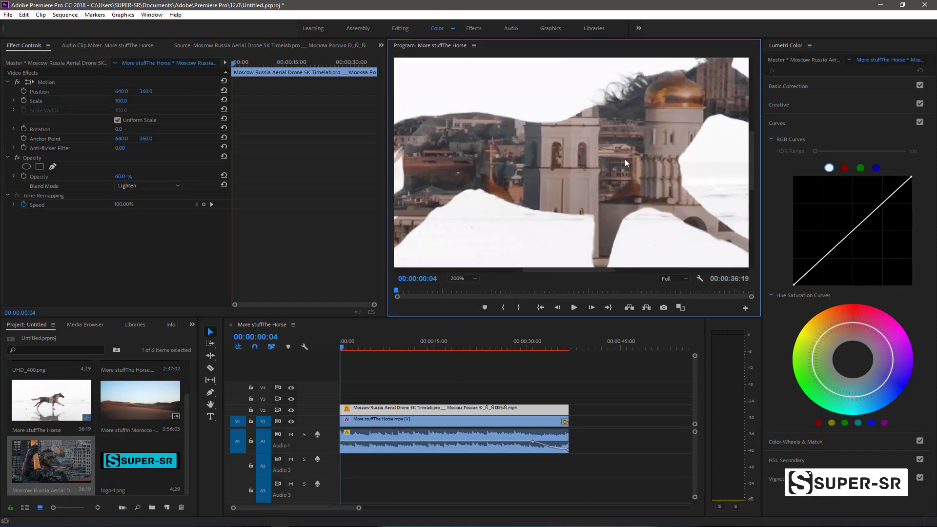
drag(597, 270, 614, 270)
click(462, 278)
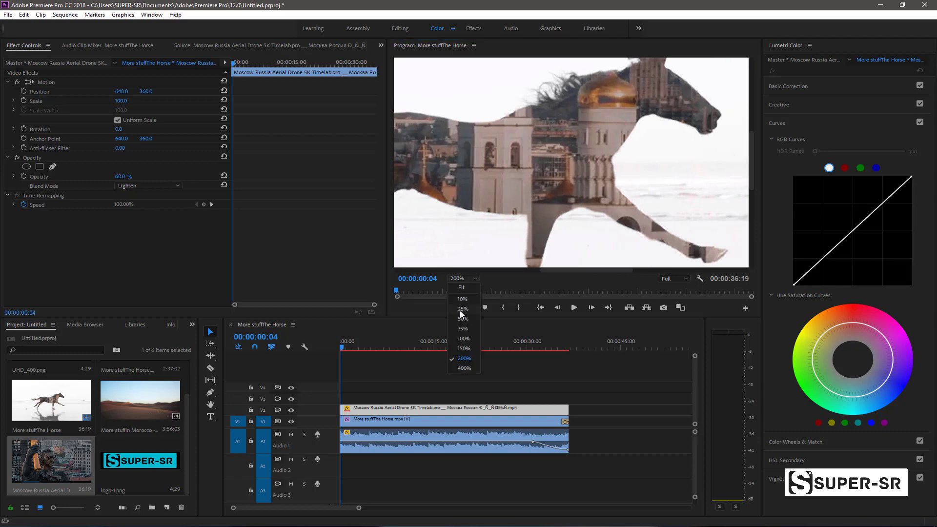
click(460, 286)
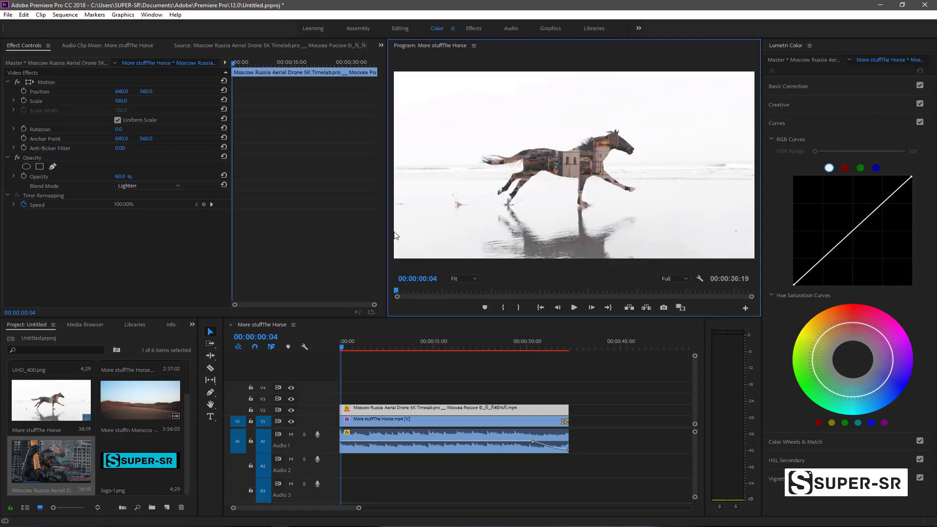
Add an ellipse opacity mask to the city layer, stretched wider and taller around the horse
click(26, 167)
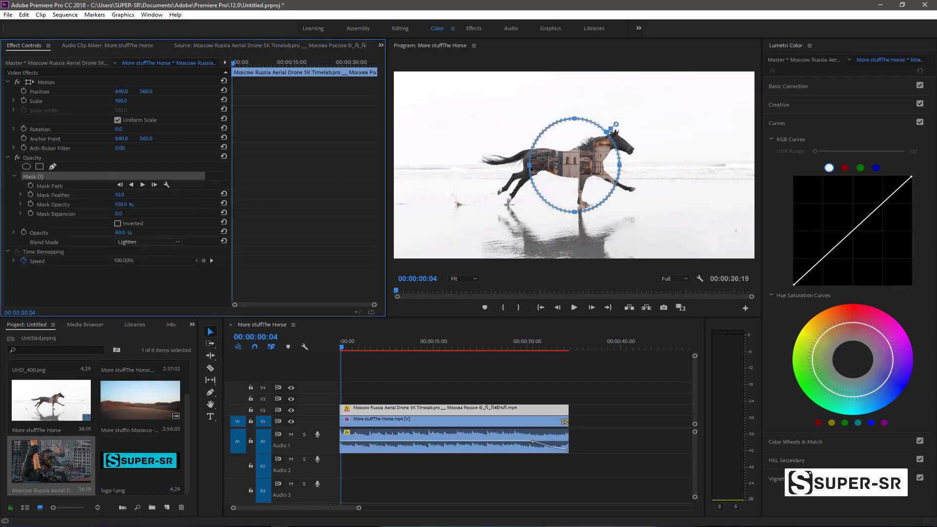
drag(532, 170, 455, 172)
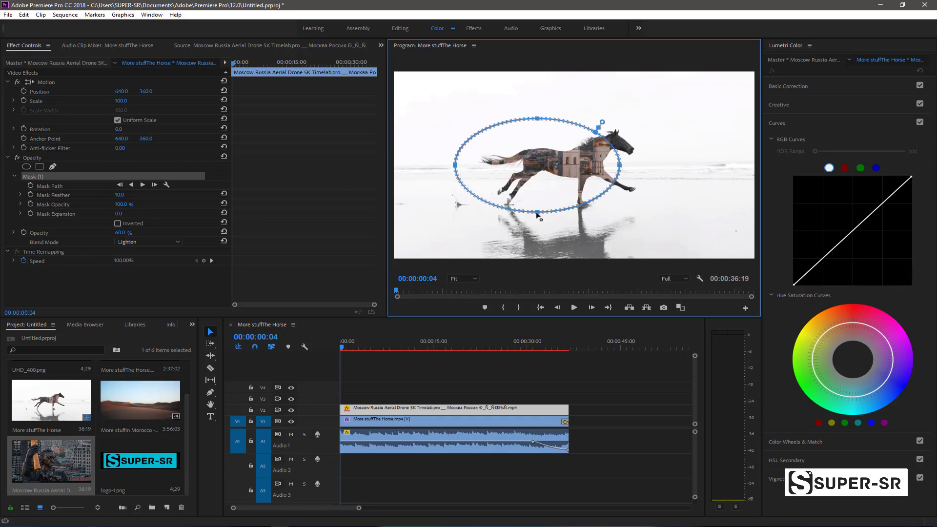
drag(537, 217, 514, 250)
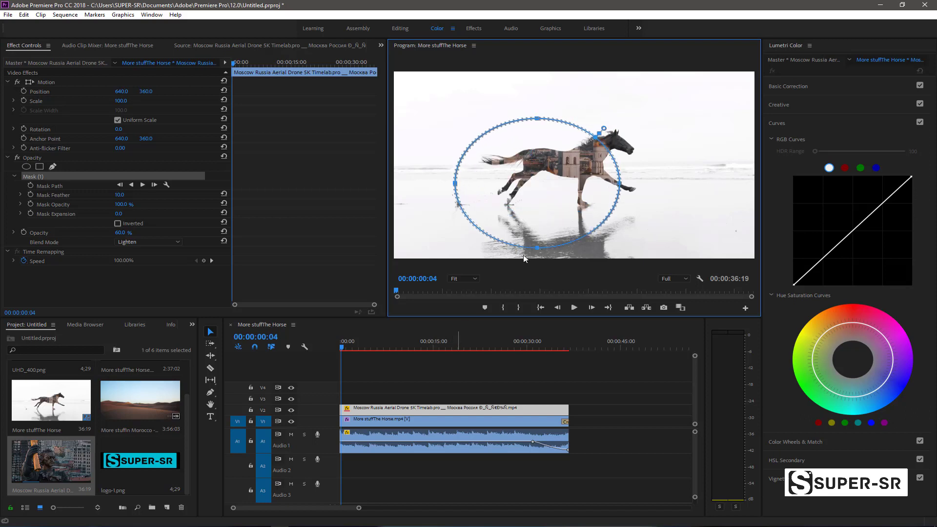
click(455, 347)
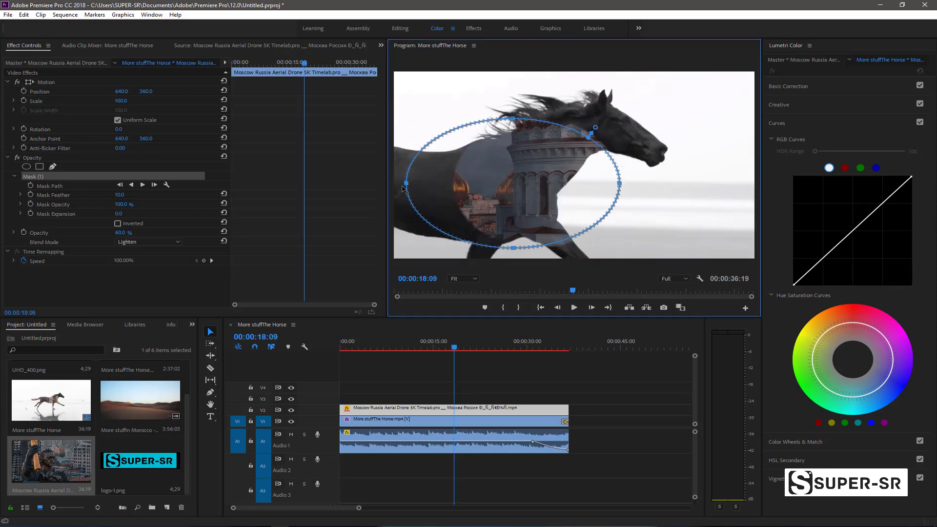
Feather the ellipse mask's edge to 600
click(120, 195)
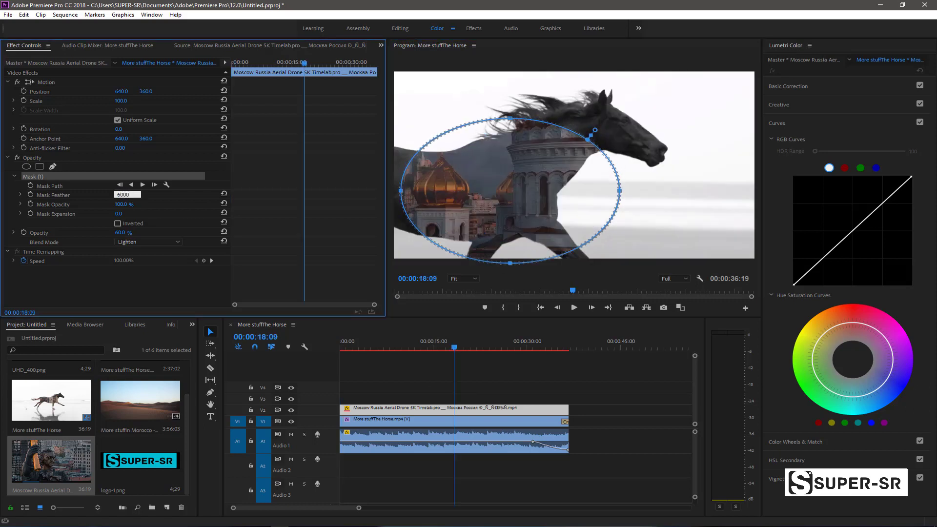
text(600.0)
key(Return)
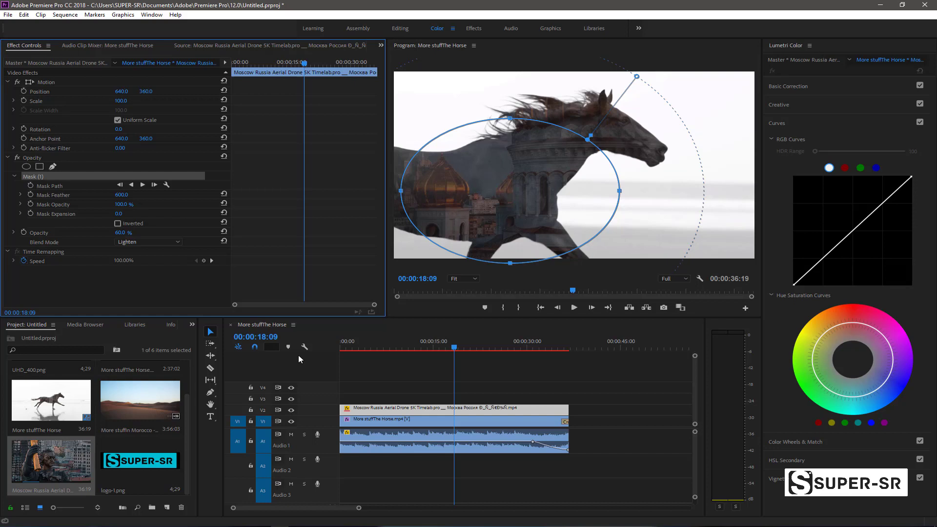
click(361, 347)
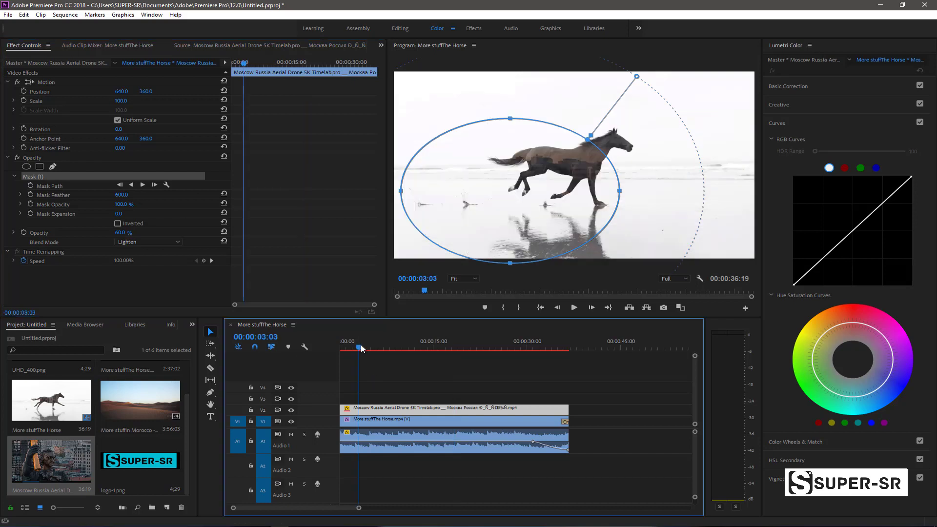
click(465, 381)
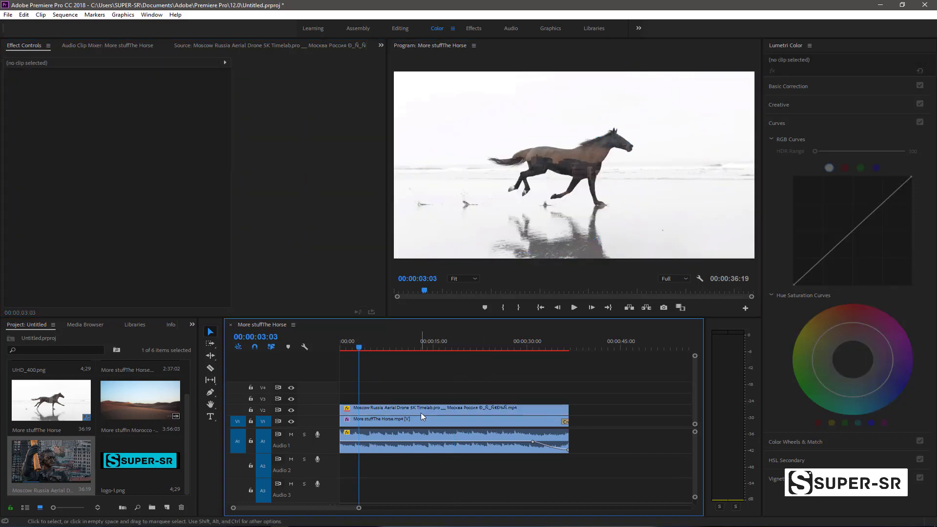